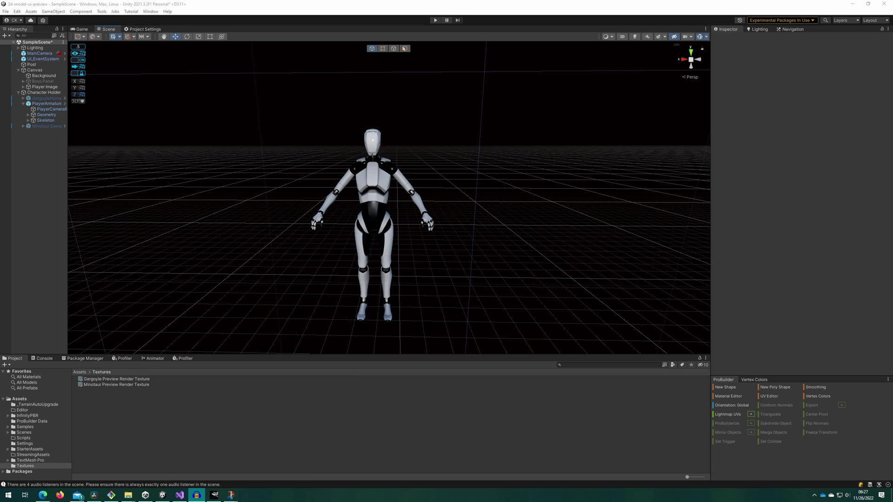
# - Add a camera as a child of PlayerArmature, with its Y rotation set to 180 and its Z position to 3
pyautogui.rightClick(81, 155)
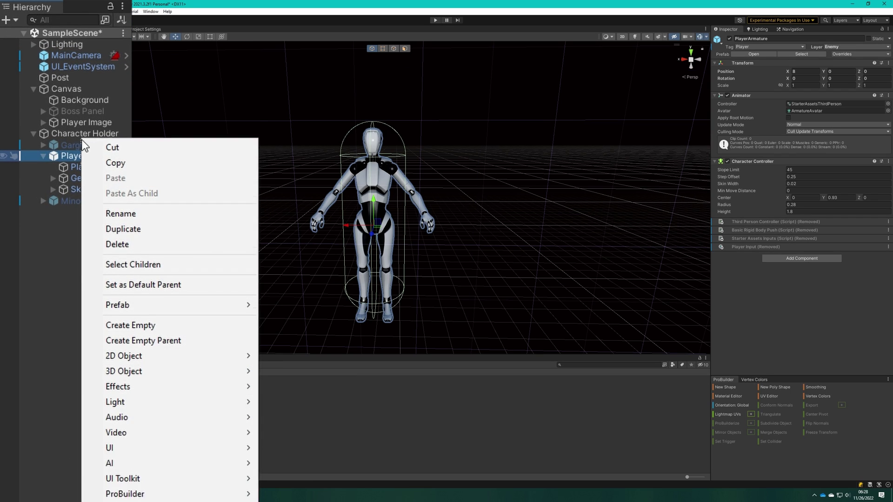
pyautogui.click(155, 460)
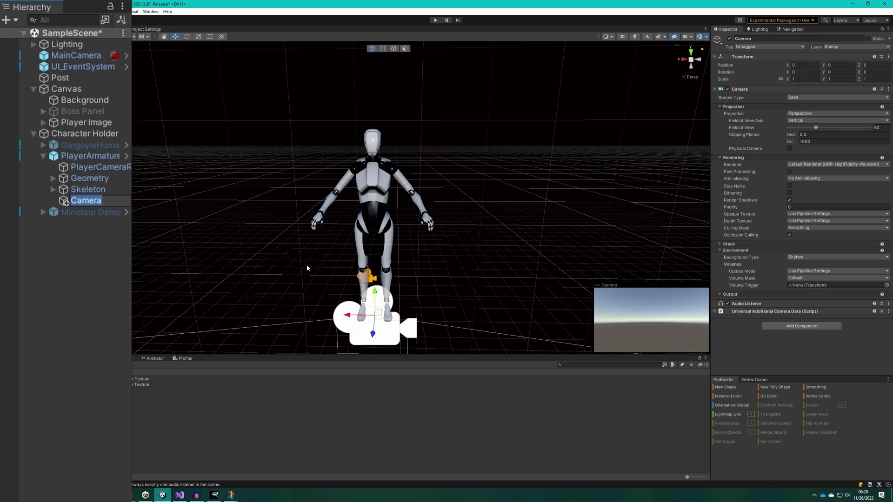
pyautogui.keyDown('alt'); pyautogui.moveTo(306, 269); pyautogui.dragTo(443, 267); pyautogui.keyUp('alt')
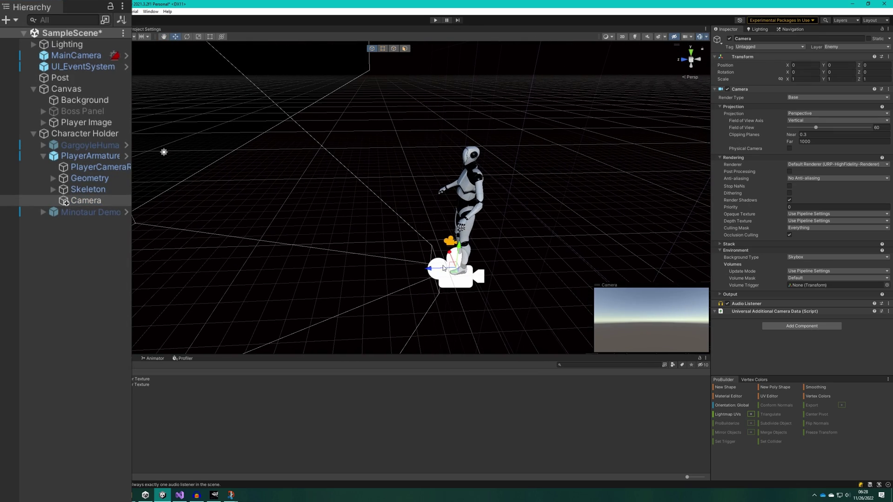
pyautogui.click(848, 73)
pyautogui.write('180')
pyautogui.hotkey('shift', 'Tab')
pyautogui.hotkey('shift', 'Tab')
pyautogui.write('3')
# - Raise the camera and move it closer to the model, to about Y 0.82 and Z 2.22, so it frames the whole body
pyautogui.hotkey('shift', 'Tab')
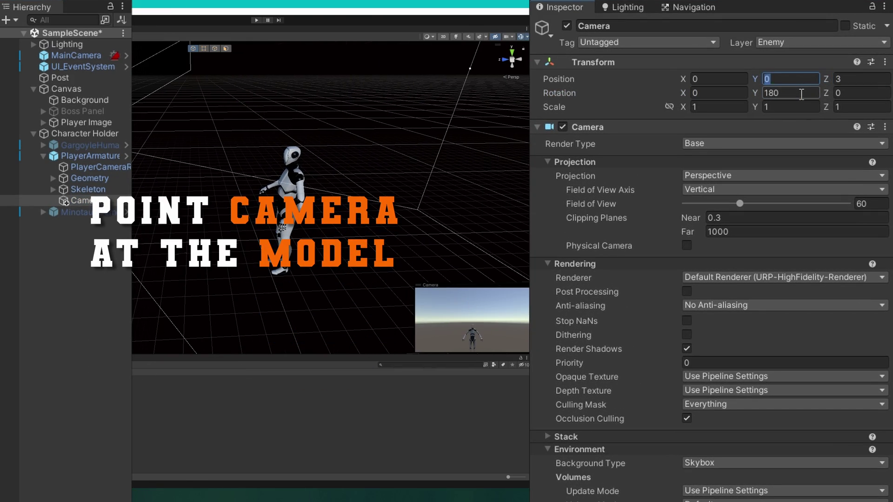
pyautogui.write('2')
pyautogui.press('BackSpace')
pyautogui.write('1.5')
pyautogui.moveTo(51, 146); pyautogui.dragTo(127, 197)
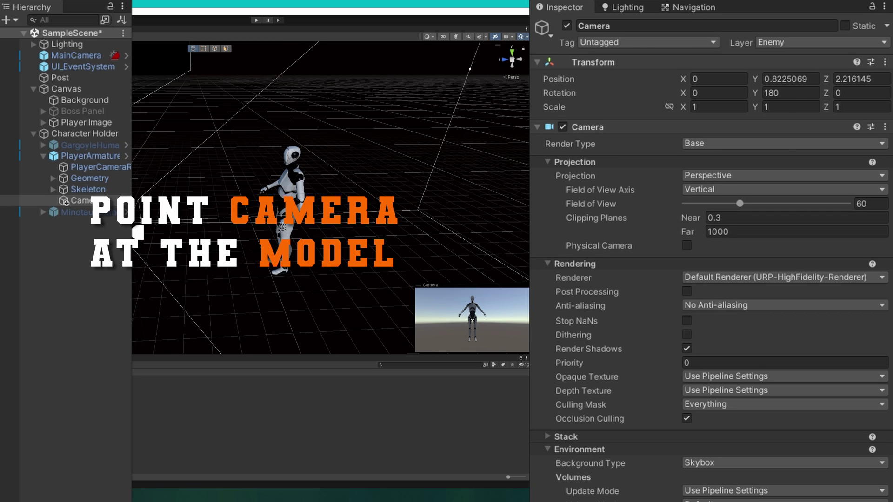
# - Set the camera's far clipping plane to 4 and restrict its culling mask to the Enemy layer
pyautogui.click(754, 231)
pyautogui.write('4')
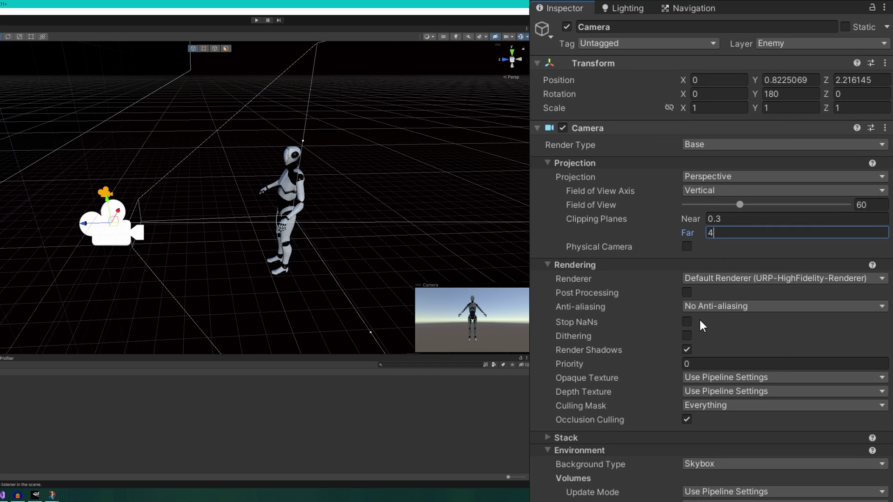
pyautogui.scroll(-5, 719, 348)
pyautogui.click(718, 283)
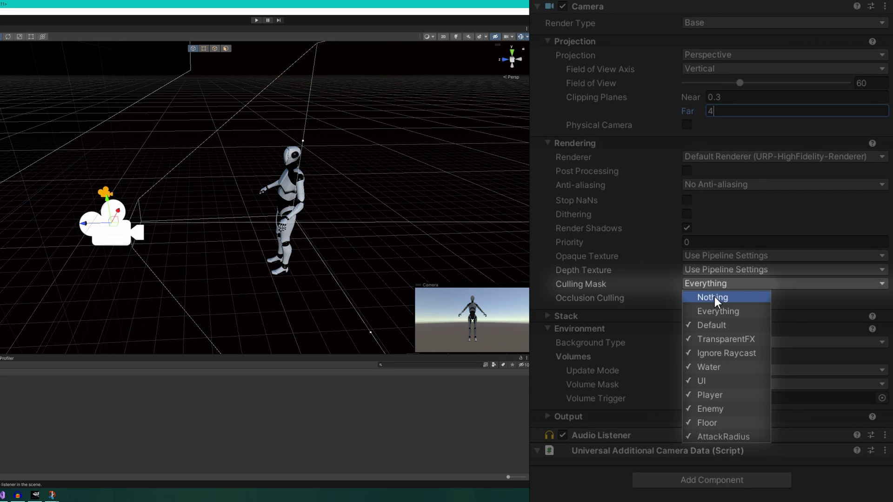
pyautogui.click(714, 297)
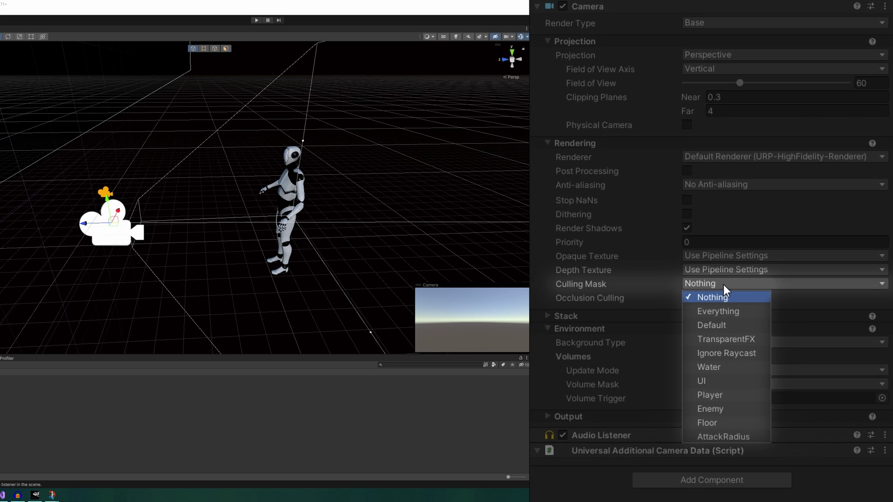
pyautogui.click(736, 407)
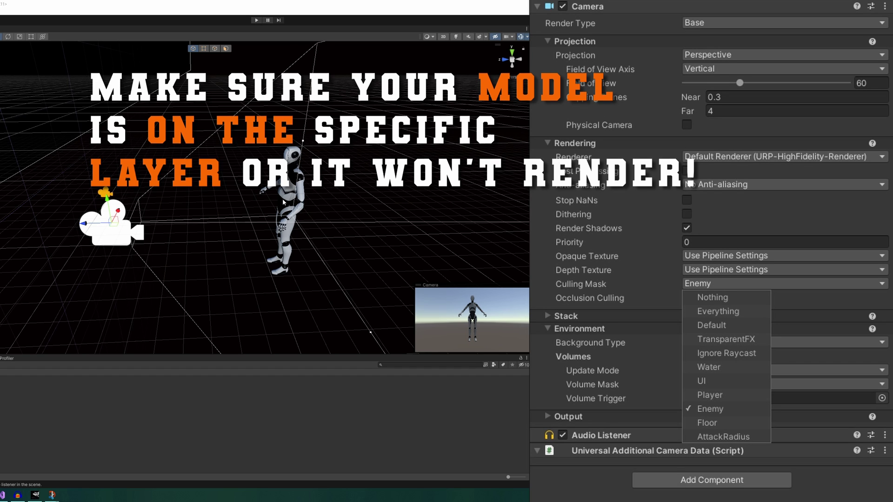
# - Set the camera's anti-aliasing to Fast Approximate Anti-aliasing (FXAA) and turn off shadow rendering
pyautogui.click(743, 154)
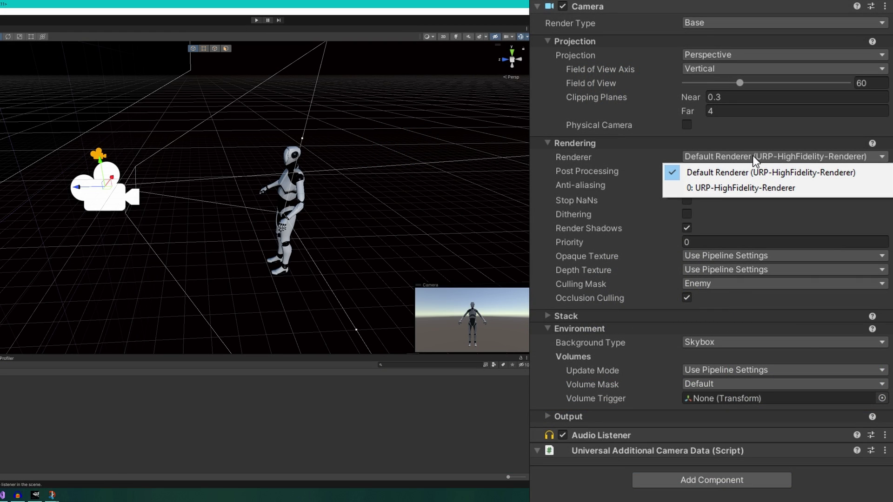
pyautogui.click(610, 161)
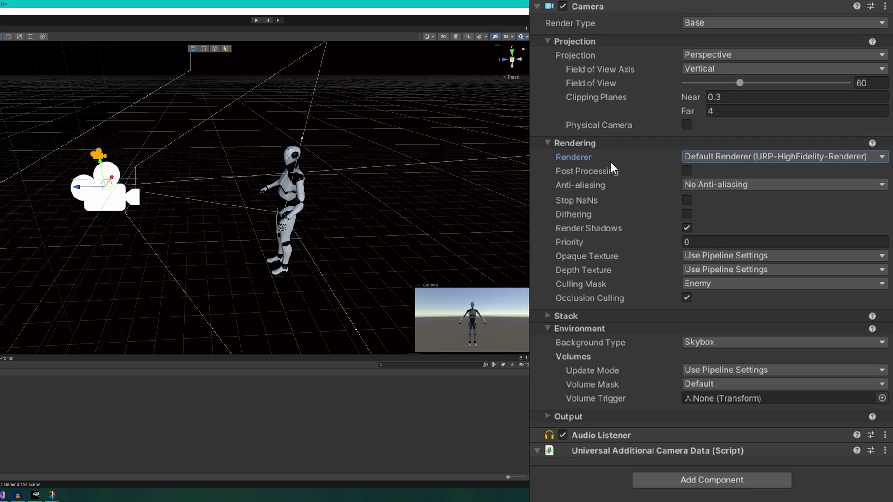
pyautogui.click(732, 185)
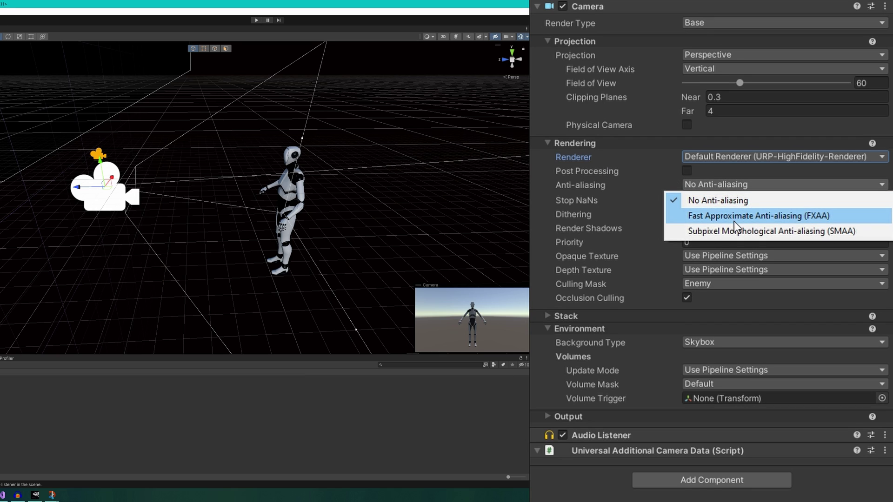
pyautogui.click(733, 218)
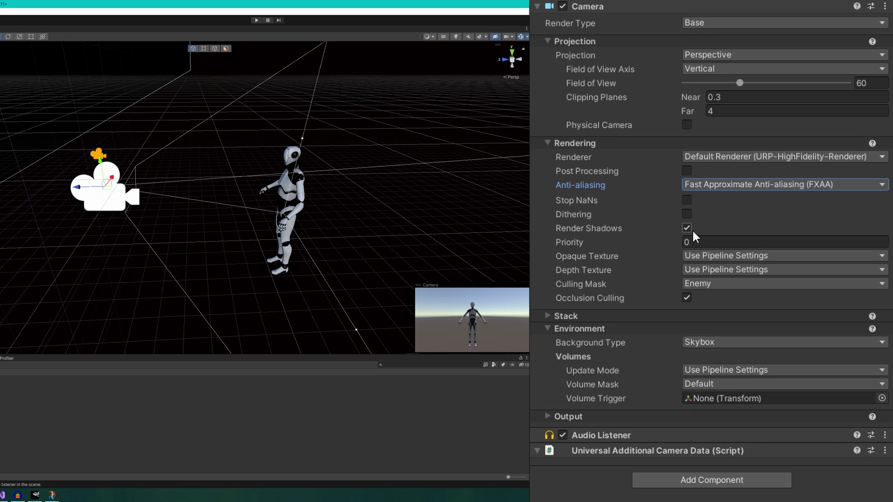
pyautogui.click(692, 229)
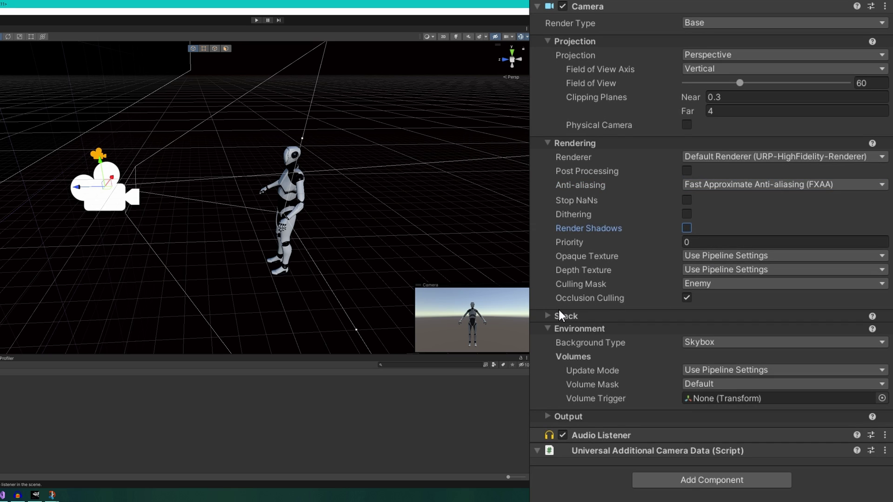
# - Change the camera's background type to Solid Color, using black with an alpha of 0, and expand the Output settings
pyautogui.click(762, 342)
pyautogui.click(736, 371)
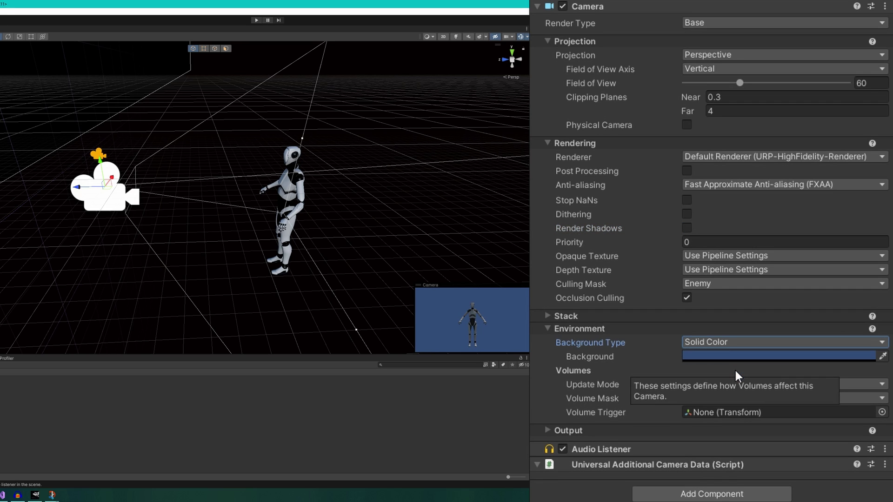
pyautogui.click(724, 356)
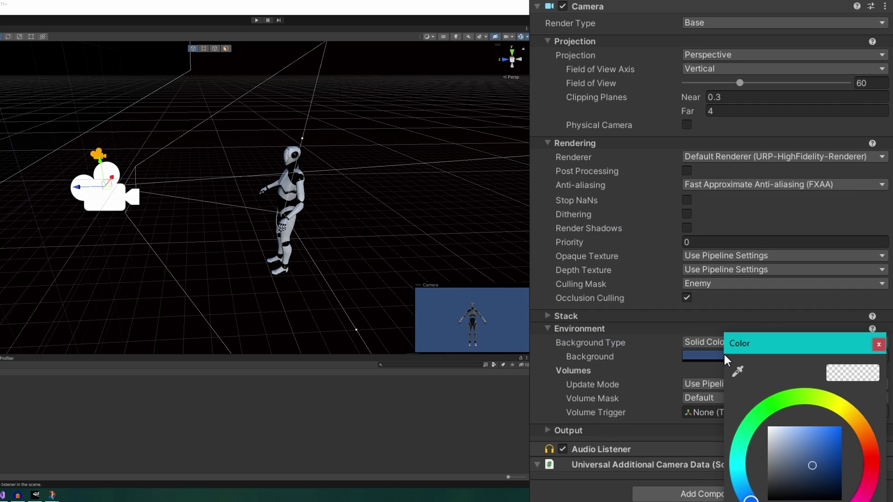
pyautogui.click(794, 499)
pyautogui.moveTo(785, 348); pyautogui.dragTo(690, 158)
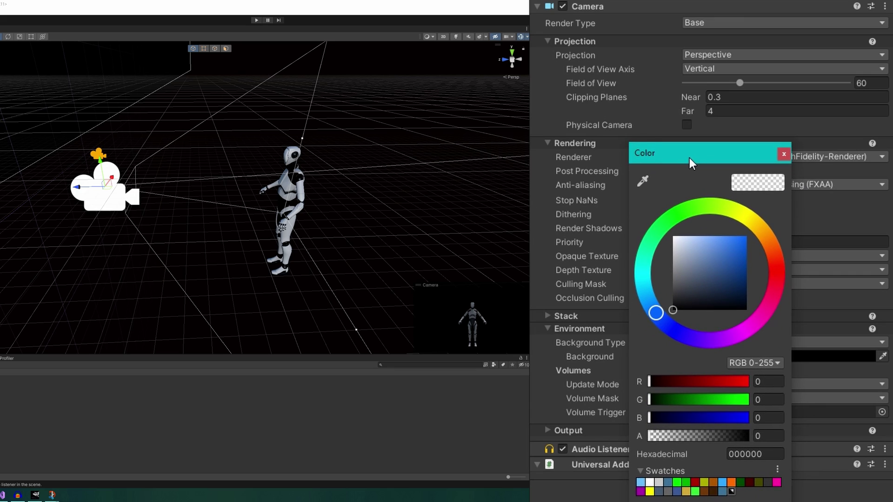
pyautogui.click(784, 155)
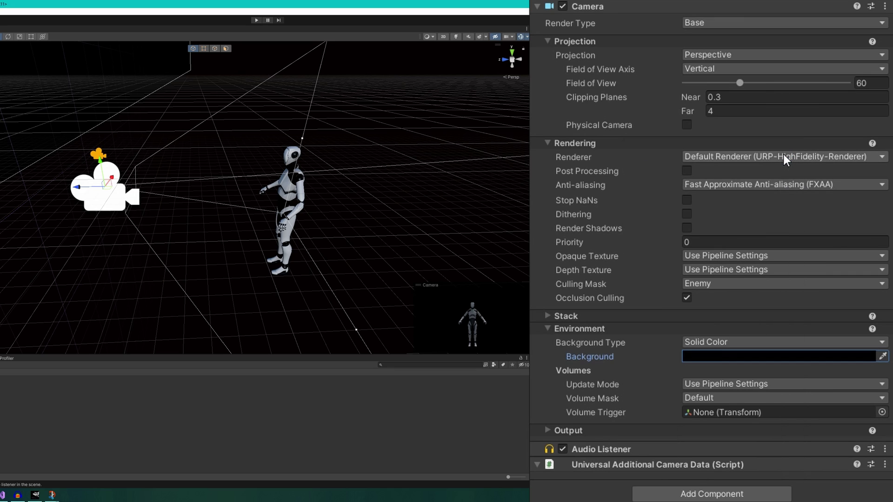
pyautogui.click(547, 429)
pyautogui.scroll(-2, 698, 374)
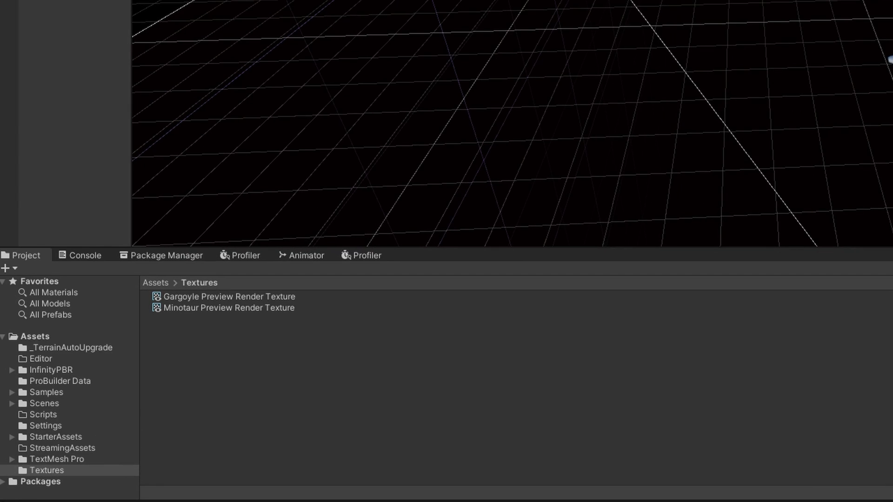
# - Create a render texture named Player Preview Render Texture in the Textures folder, with the depth stencil format D16_UNORM
pyautogui.rightClick(184, 481)
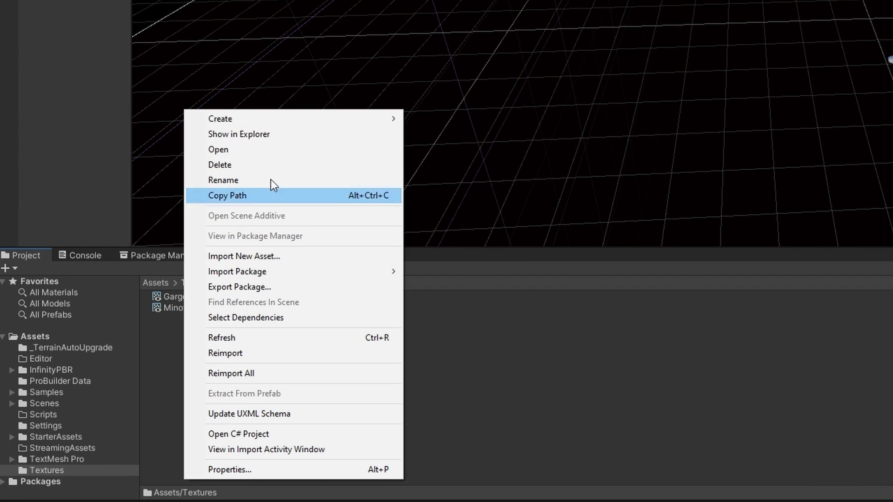
pyautogui.moveTo(304, 117)
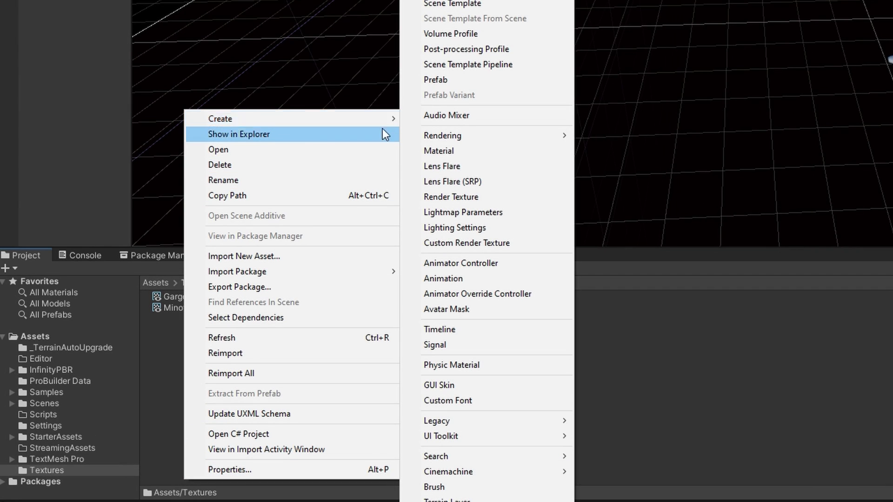
pyautogui.click(529, 200)
pyautogui.write('Player Preview Rende')
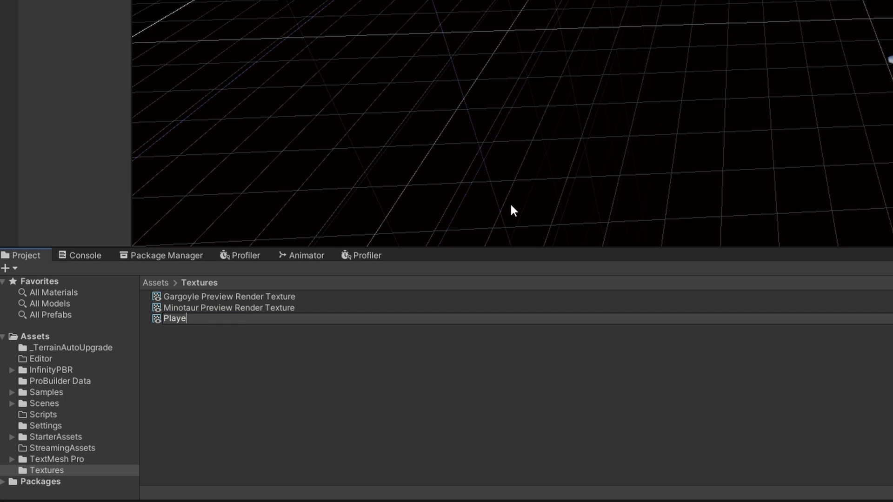
pyautogui.write('r Texture')
pyautogui.press('Return')
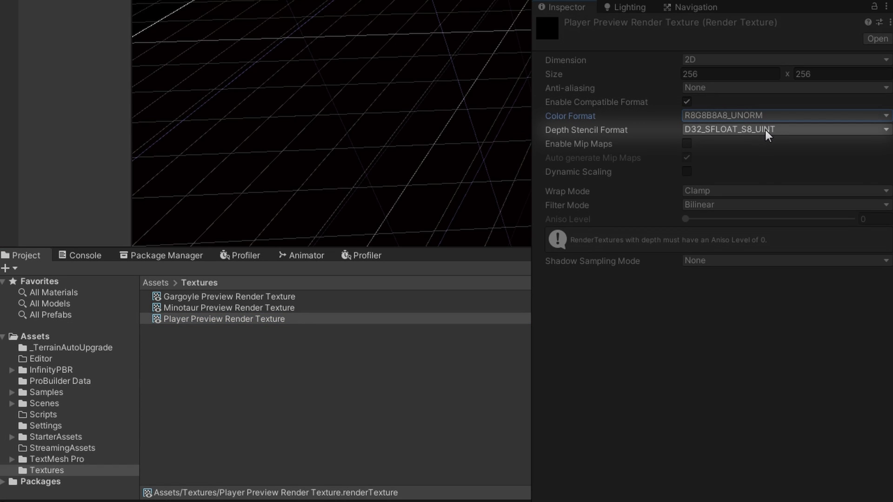
pyautogui.click(766, 130)
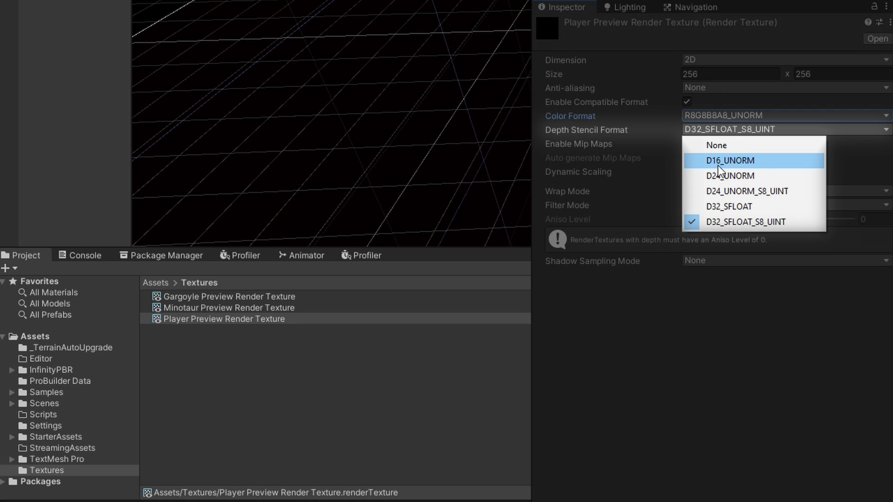
pyautogui.click(762, 164)
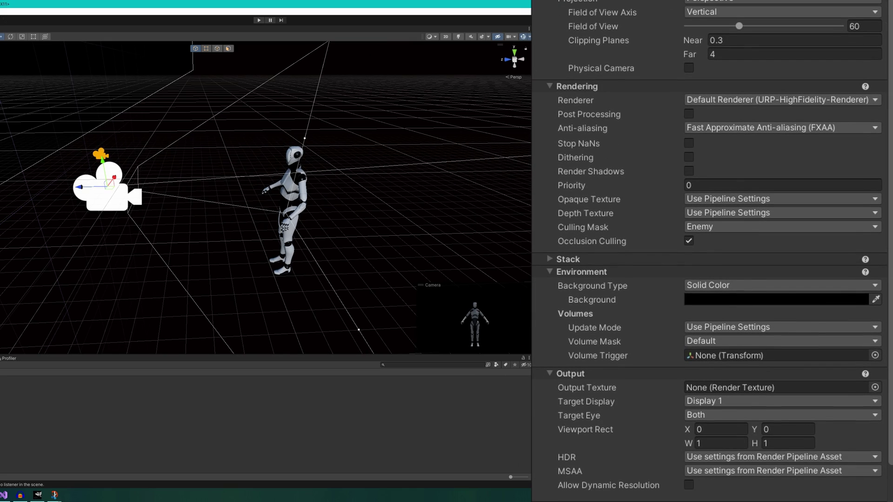
# - Assign Player Preview Render Texture as the output texture of the camera under PlayerArmature
pyautogui.click(874, 388)
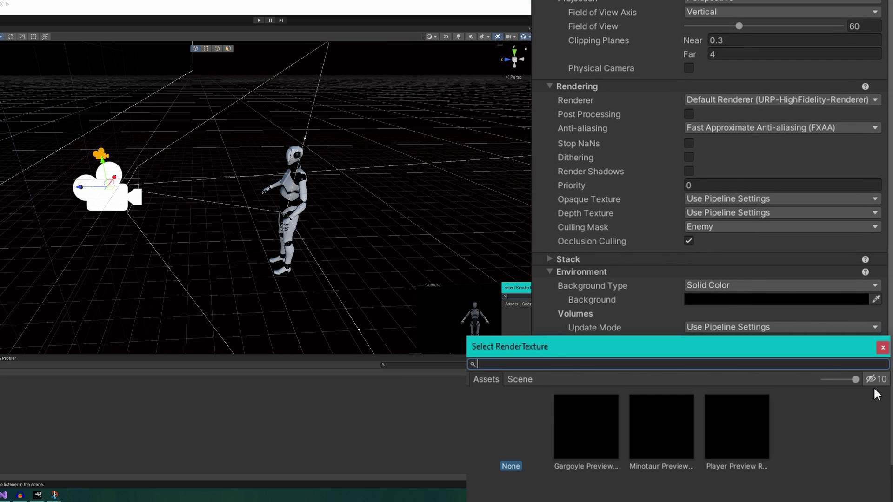
pyautogui.doubleClick(756, 431)
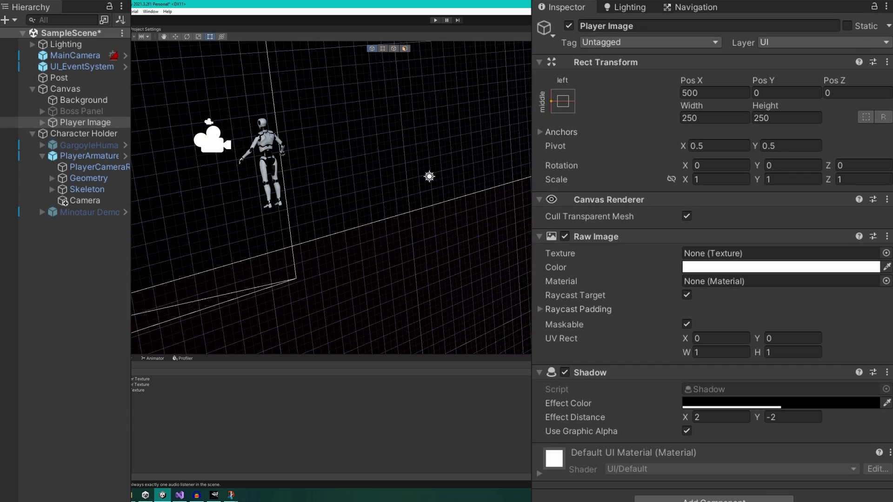
# - Assign Player Preview Render Texture as the texture of the Raw Image component on Player Image
pyautogui.scroll(5, 507, 209)
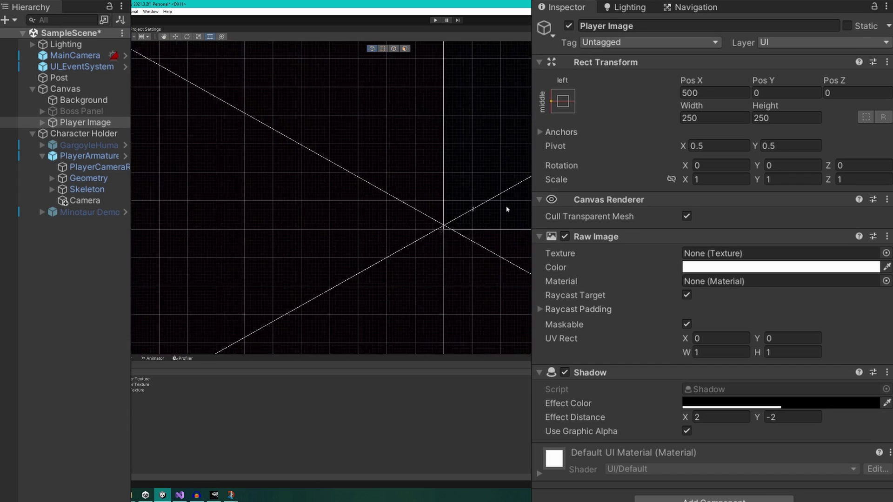
pyautogui.scroll(-5, 482, 278)
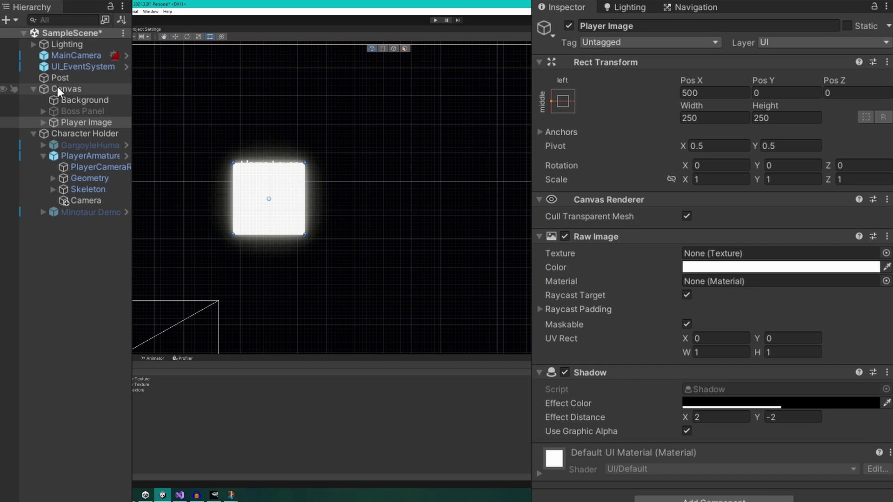
pyautogui.rightClick(57, 88)
pyautogui.moveTo(175, 376)
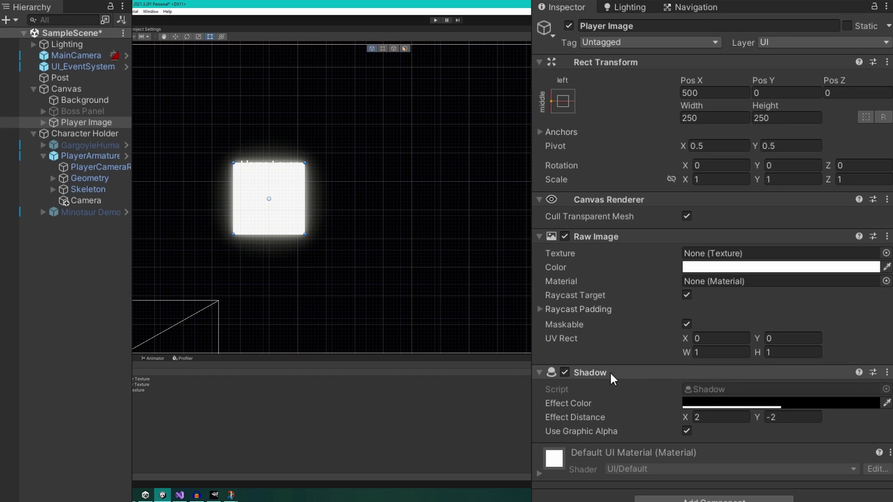
pyautogui.click(886, 253)
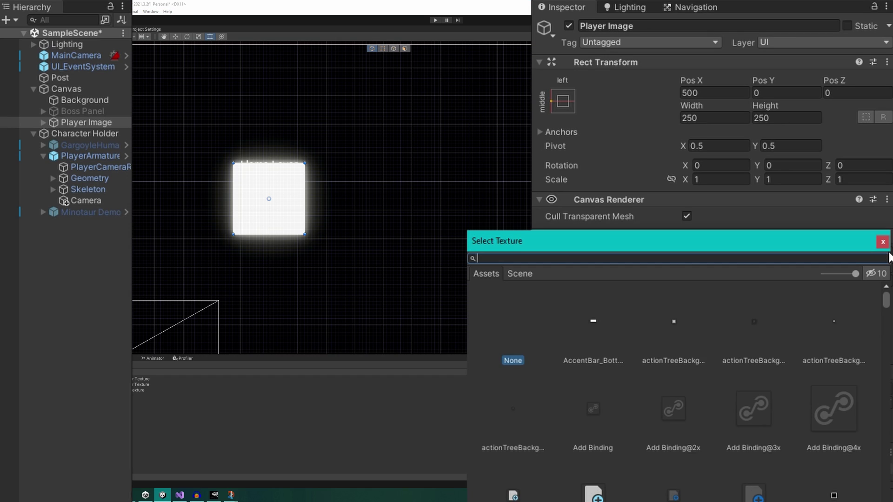
pyautogui.write('player')
pyautogui.click(665, 327)
pyautogui.doubleClick(664, 327)
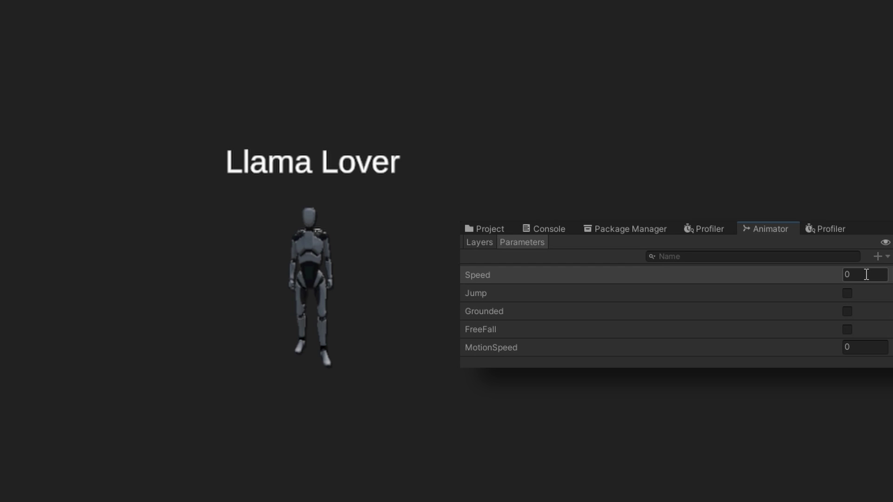
# - Set the Animator parameters Speed and MotionSpeed to 1
pyautogui.click(867, 275)
pyautogui.write('1')
pyautogui.click(870, 348)
pyautogui.write('1')
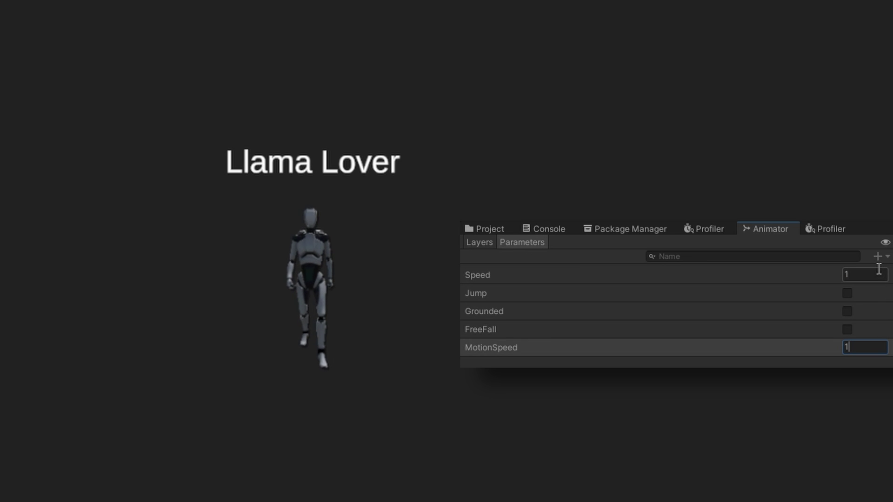
# - Try the color formats R8_UNORM, R8G8_UNORM and R8G8B8A8_SRGB on Player Preview Render Texture, then return it to R8G8B8A8_UNORM
pyautogui.click(879, 270)
pyautogui.write('256')
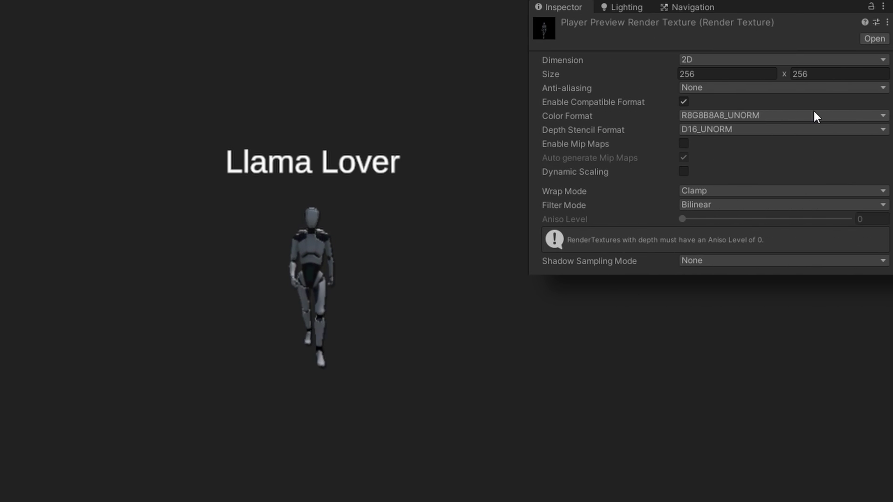
pyautogui.click(756, 116)
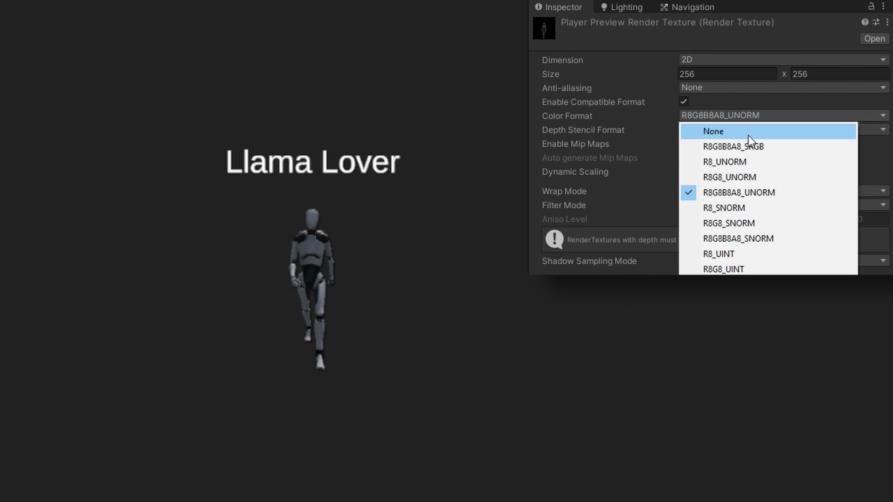
pyautogui.click(744, 163)
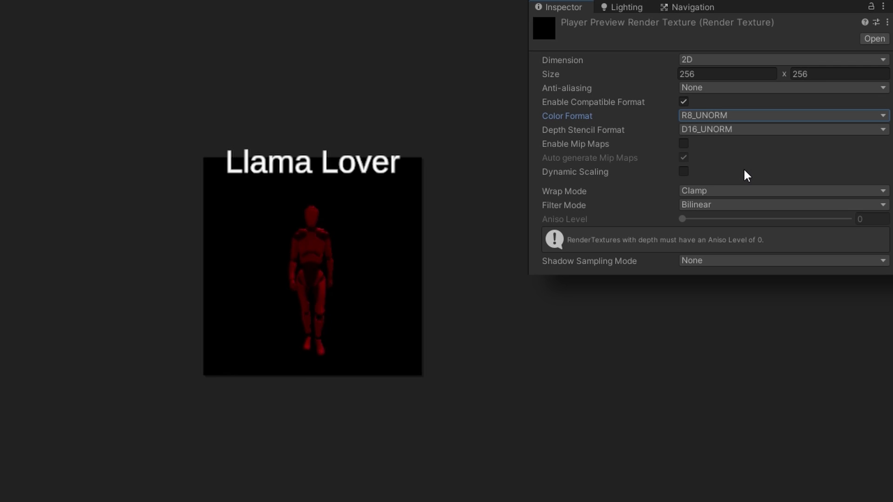
pyautogui.click(753, 116)
pyautogui.click(736, 177)
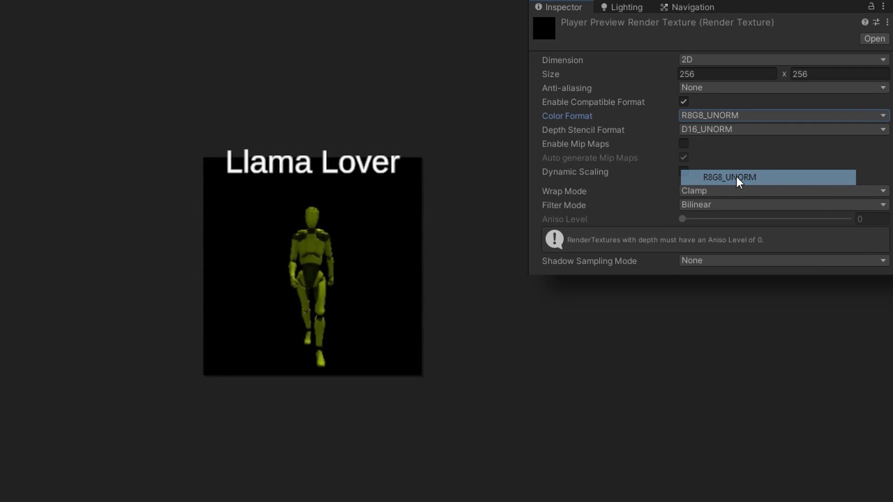
pyautogui.click(744, 117)
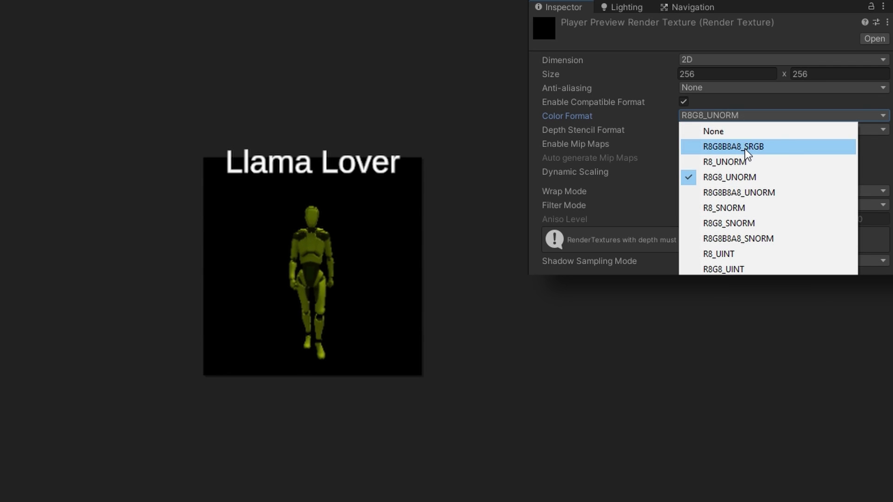
pyautogui.click(744, 148)
pyautogui.click(743, 112)
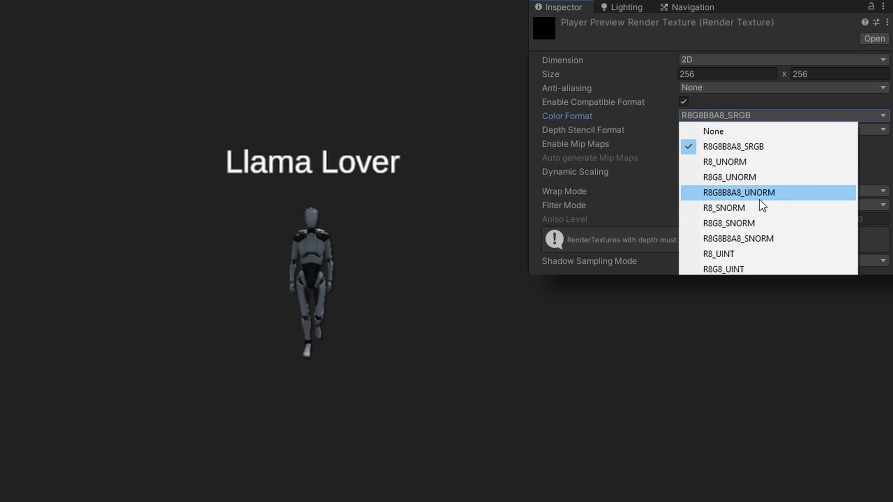
pyautogui.click(768, 195)
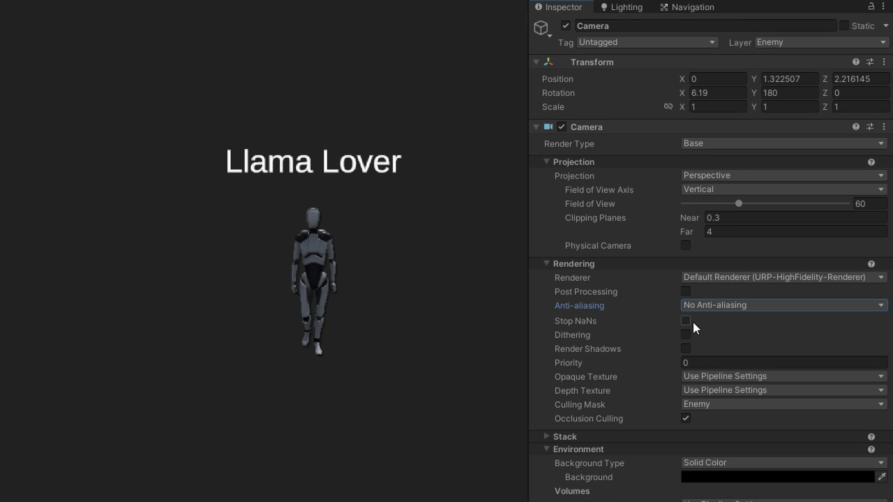
# - Toggle Render Shadows on the preview camera to compare the player model with and without shadows, leaving it off
pyautogui.click(687, 349)
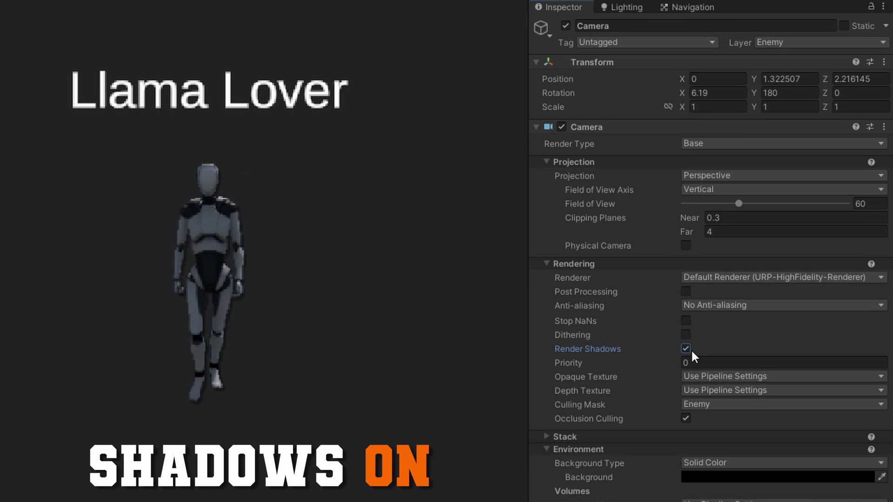
pyautogui.click(687, 349)
pyautogui.click(687, 349)
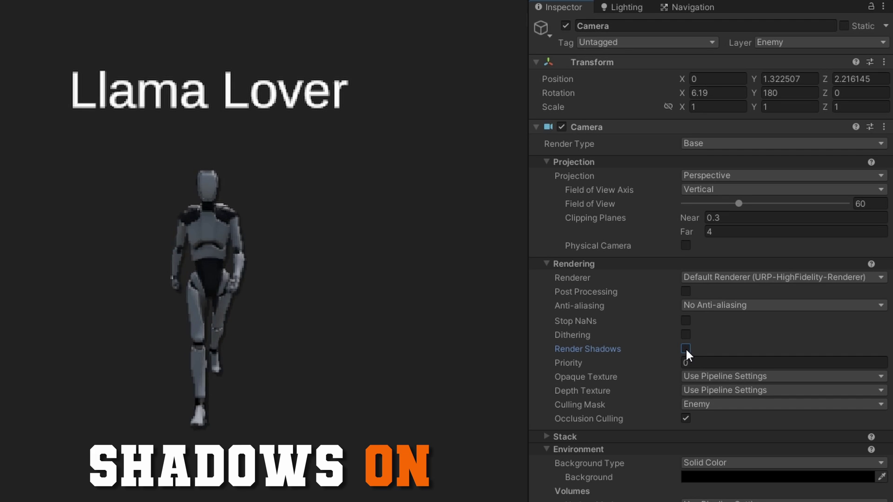
# - Try Post Processing on the preview camera with red and dark grey background colors, then disable Post Processing again
pyautogui.click(688, 291)
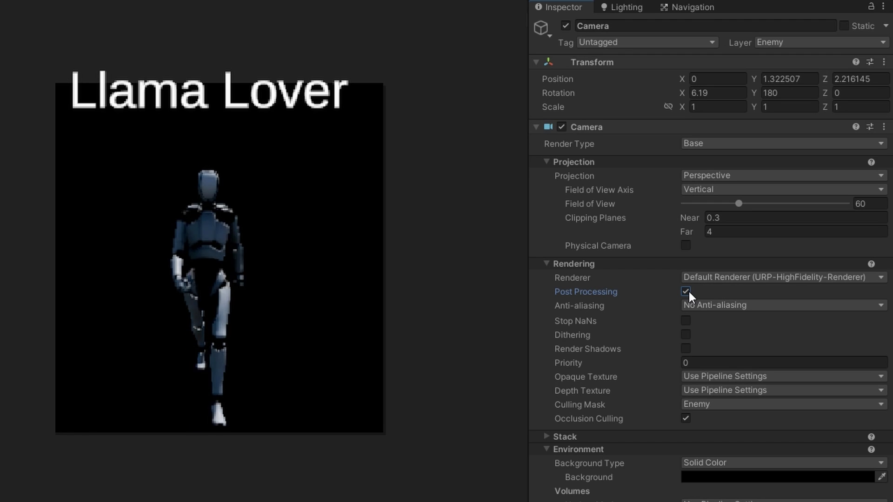
pyautogui.click(706, 476)
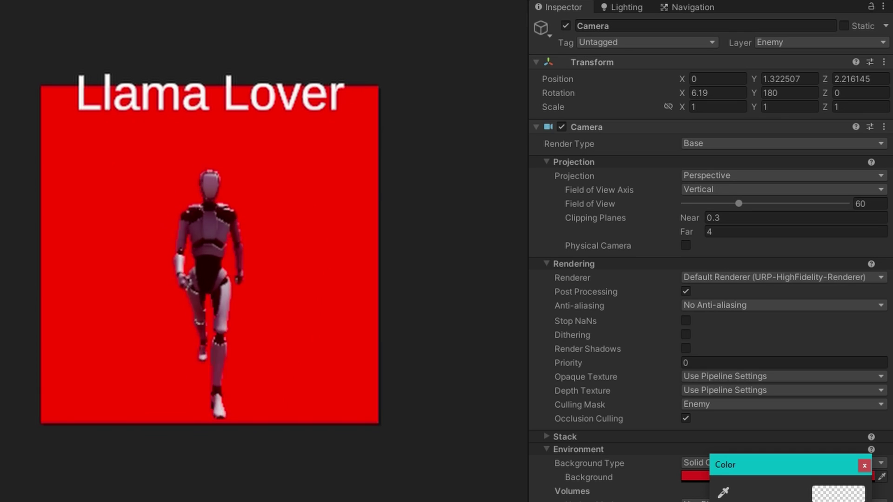
pyautogui.moveTo(830, 501); pyautogui.dragTo(749, 501)
pyautogui.click(699, 289)
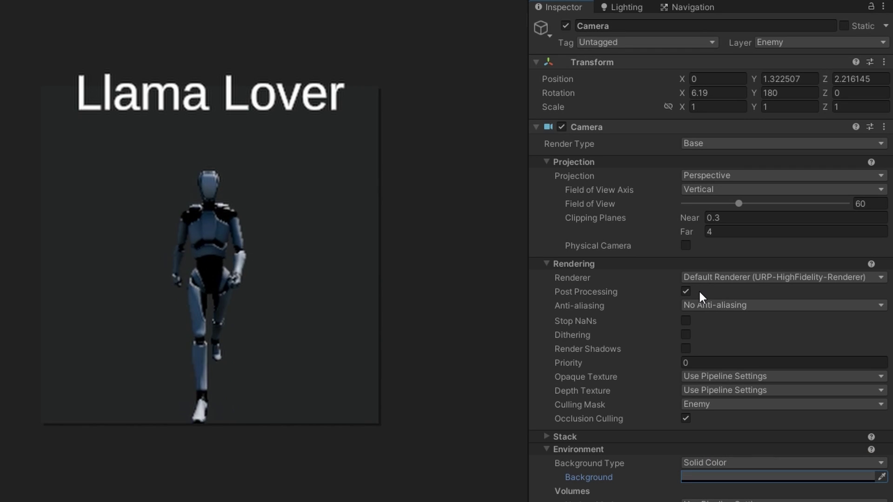
pyautogui.click(686, 292)
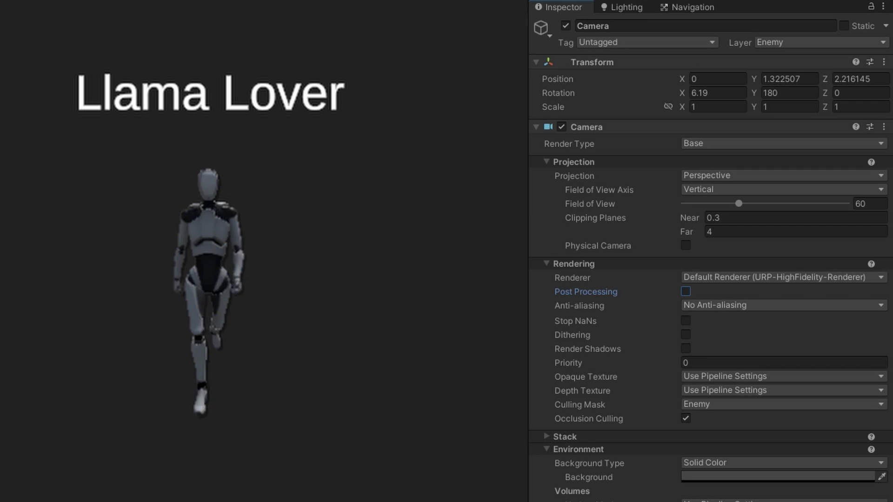
# - Set the preview camera's background color to pure red (255, 0, 0) with alpha 0
pyautogui.click(722, 474)
pyautogui.scroll(-5, 775, 381)
pyautogui.moveTo(805, 323); pyautogui.dragTo(844, 289)
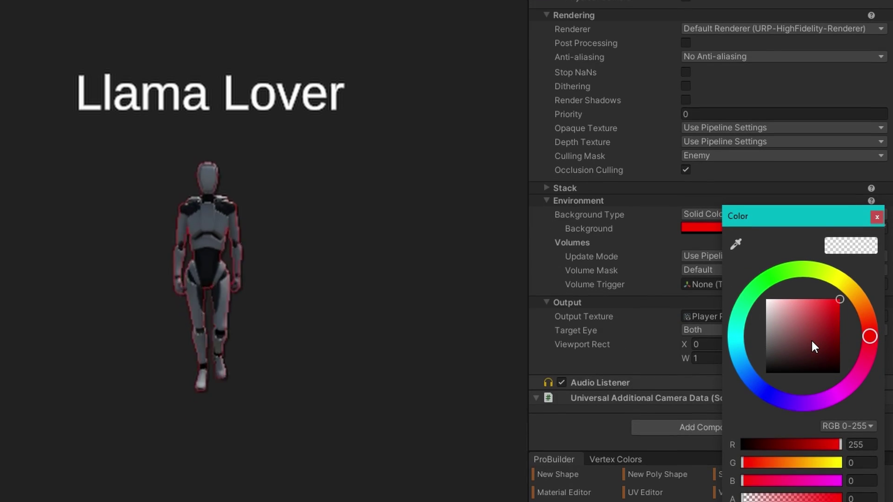
pyautogui.click(877, 217)
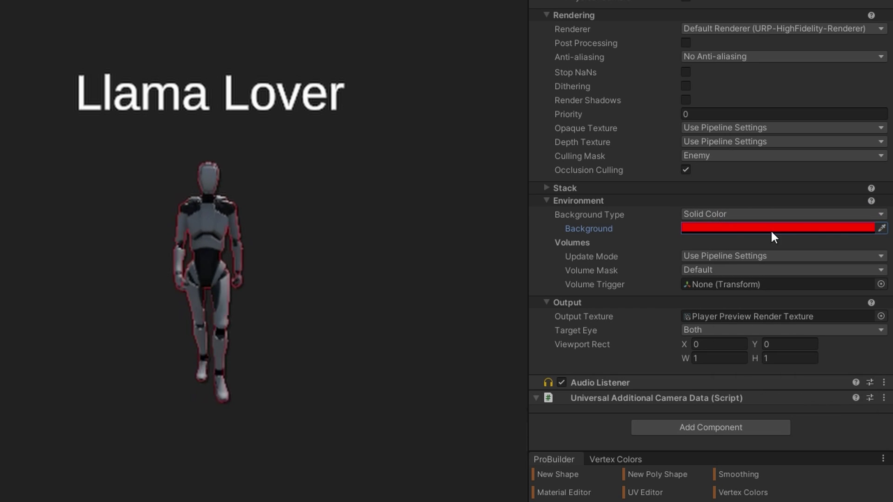
# - Raise the alpha of the preview camera's red background color to 255
pyautogui.click(745, 228)
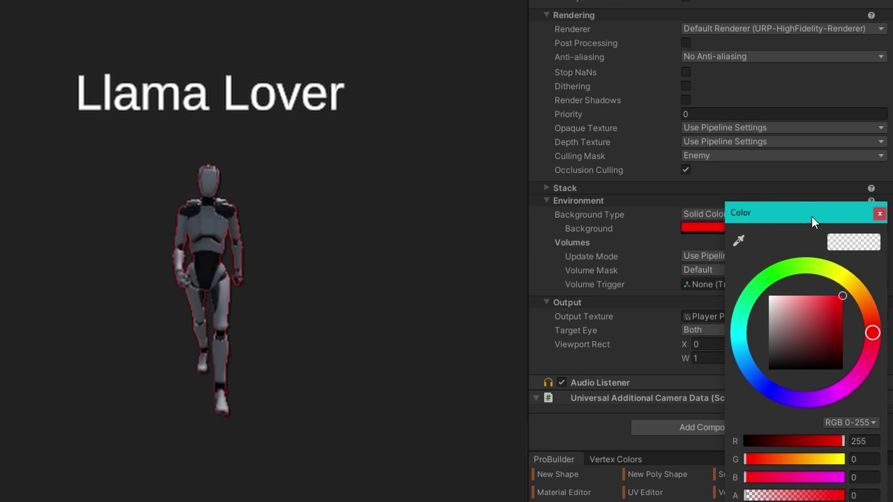
pyautogui.moveTo(811, 217); pyautogui.dragTo(722, 77)
pyautogui.moveTo(688, 344); pyautogui.dragTo(849, 342)
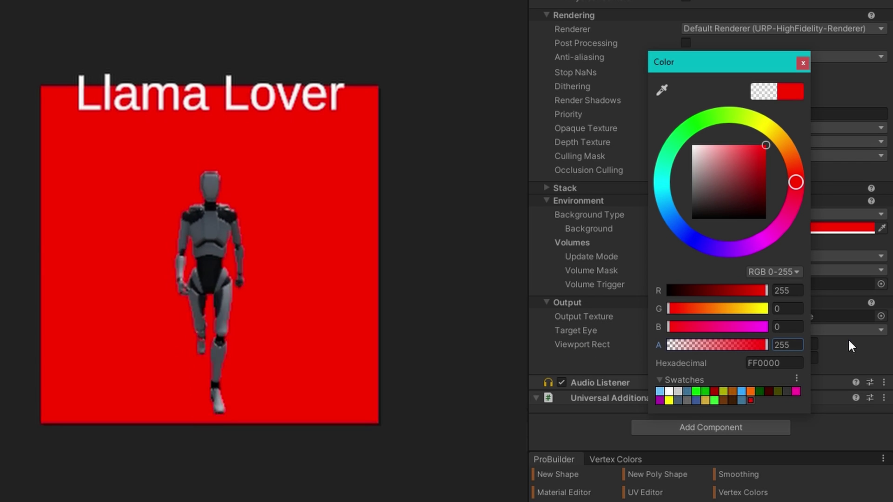